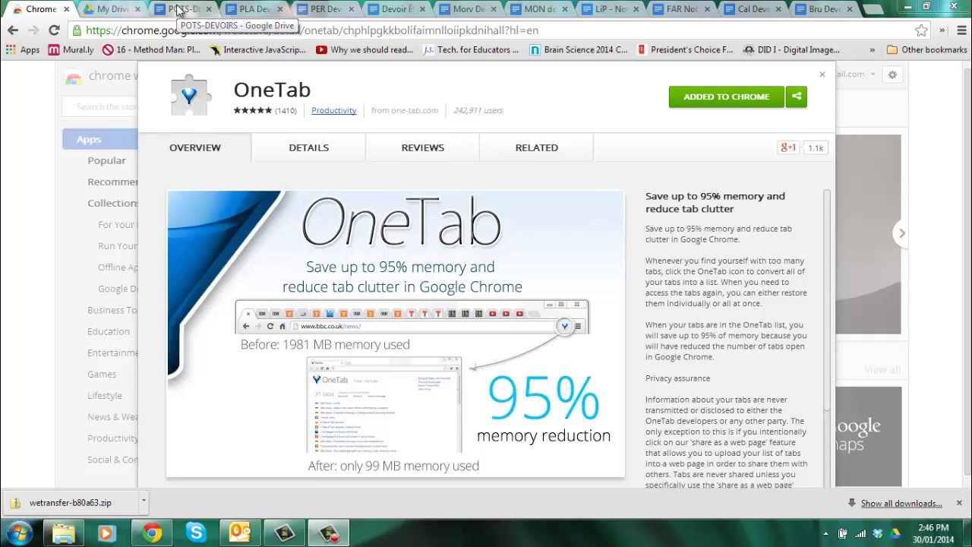
From My Drive, open 2012 Ethique 5, then 2012 E5DP, then the Brusec5 folder
click(114, 9)
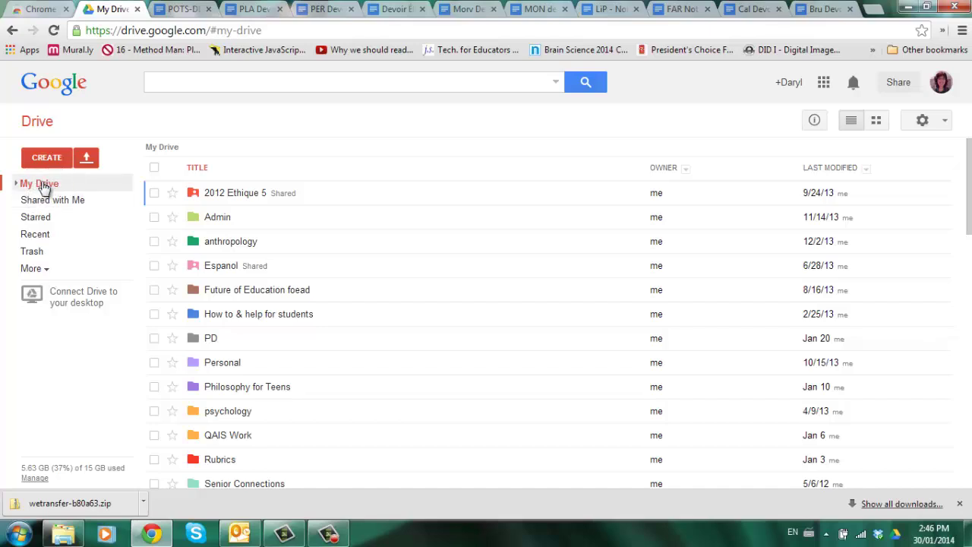
click(224, 195)
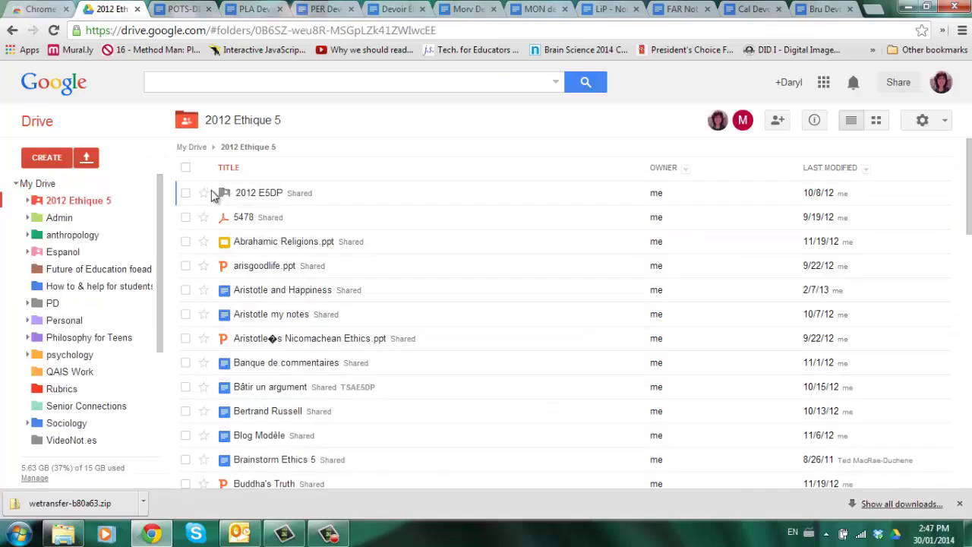
click(256, 196)
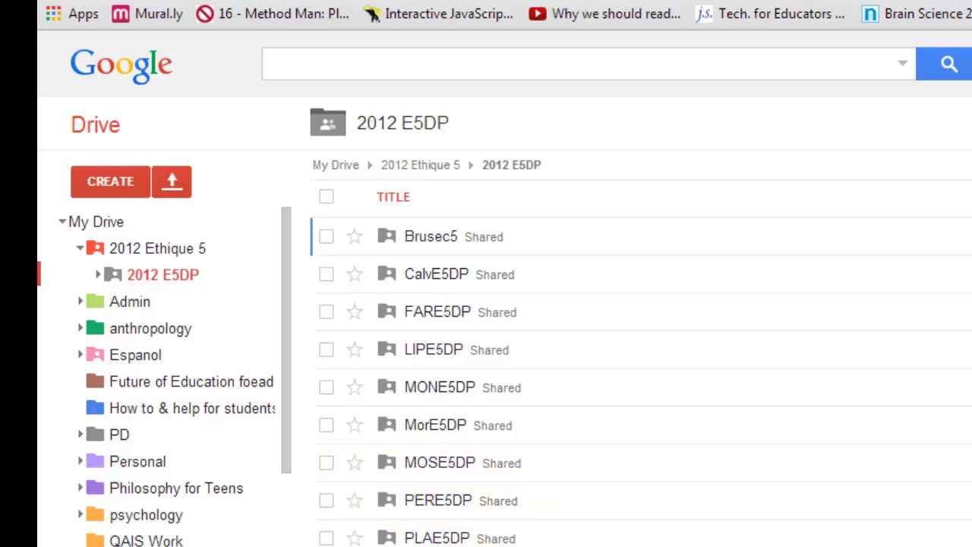
click(433, 236)
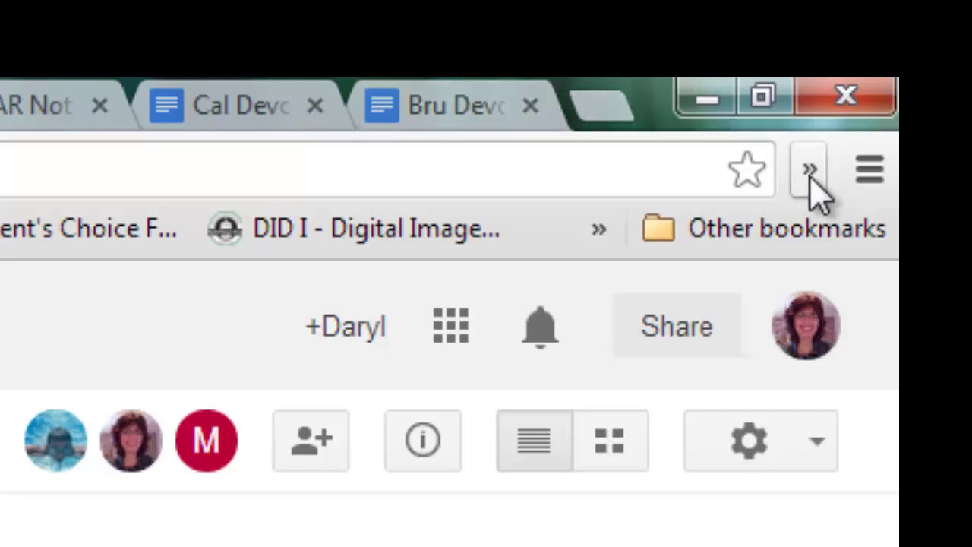
Send all open tabs to OneTab from the extensions overflow menu
click(810, 170)
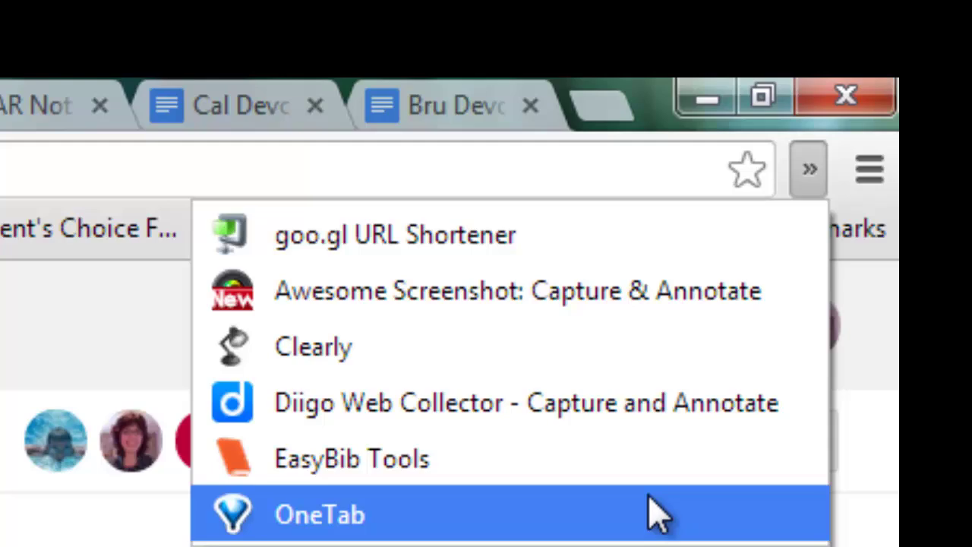
click(655, 515)
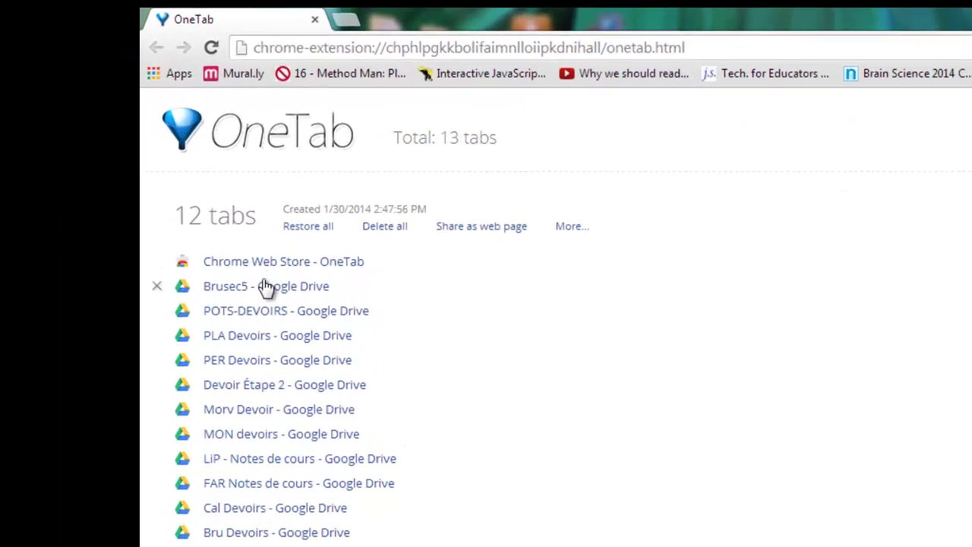
mouse_move(339, 236)
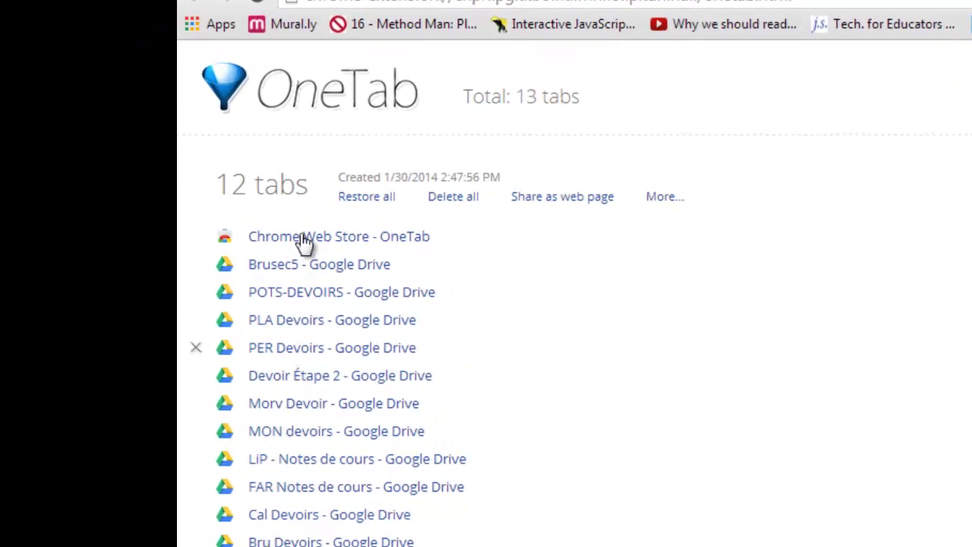
Delete the 'Chrome Web Store - OneTab' entry from the OneTab list
click(196, 239)
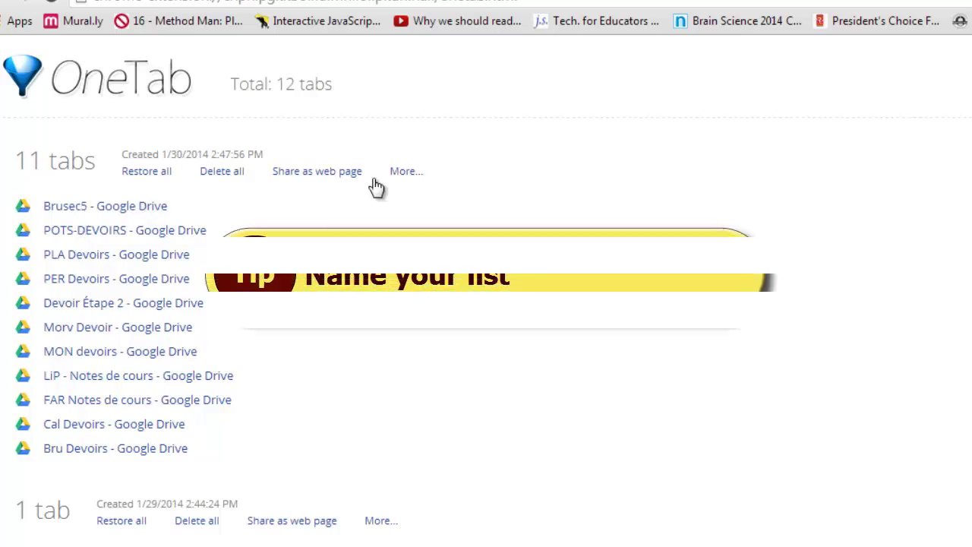
Title the 11-tab Google Drive group 'Ethics Homework' via More... > Name this tab group
click(403, 172)
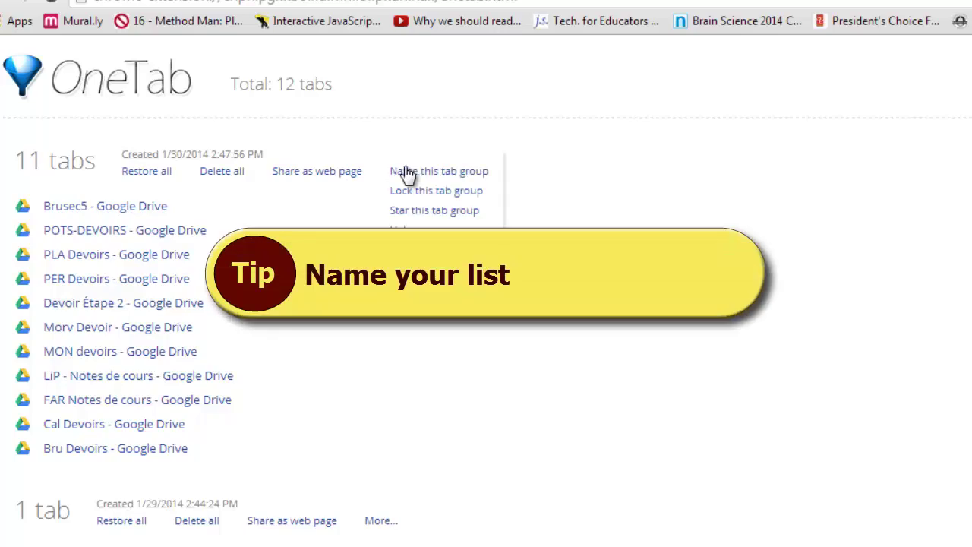
click(406, 173)
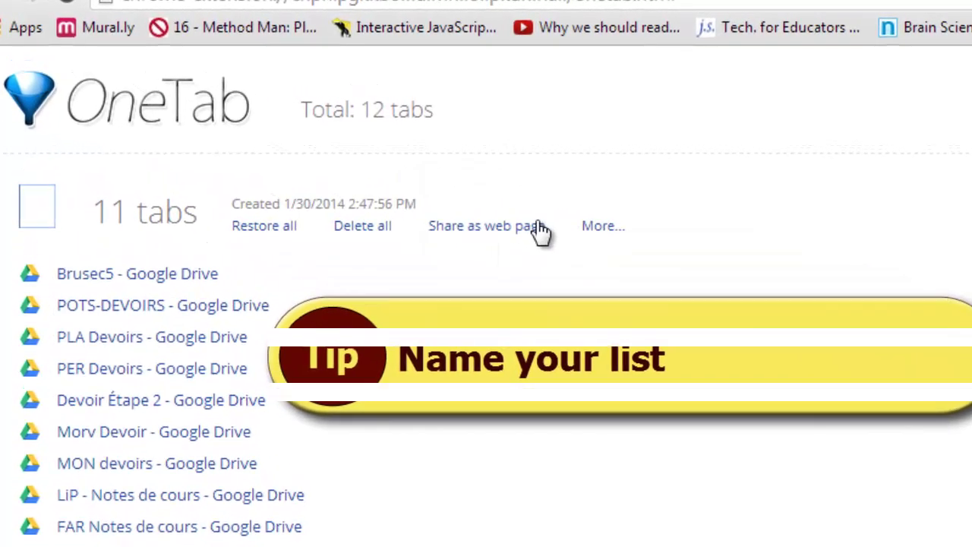
click(38, 209)
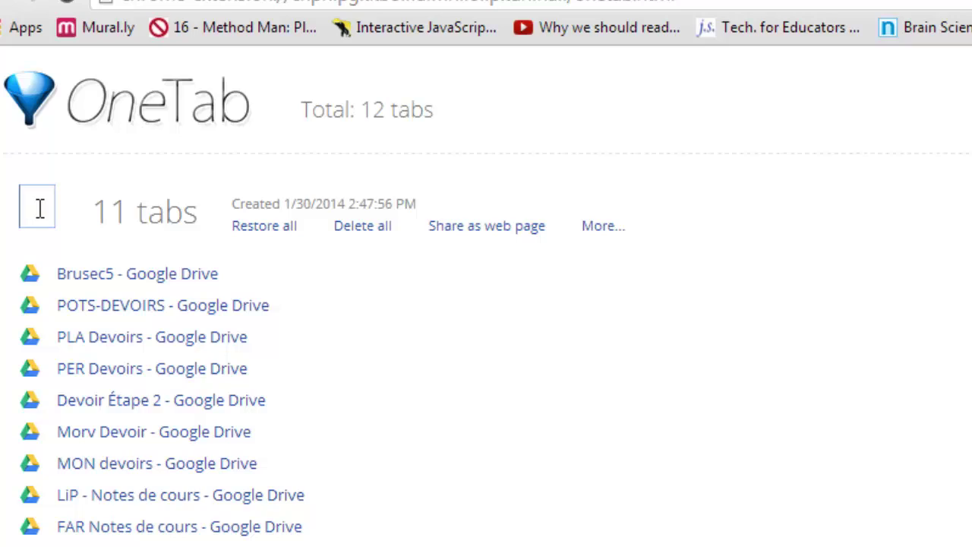
text(Ethics )
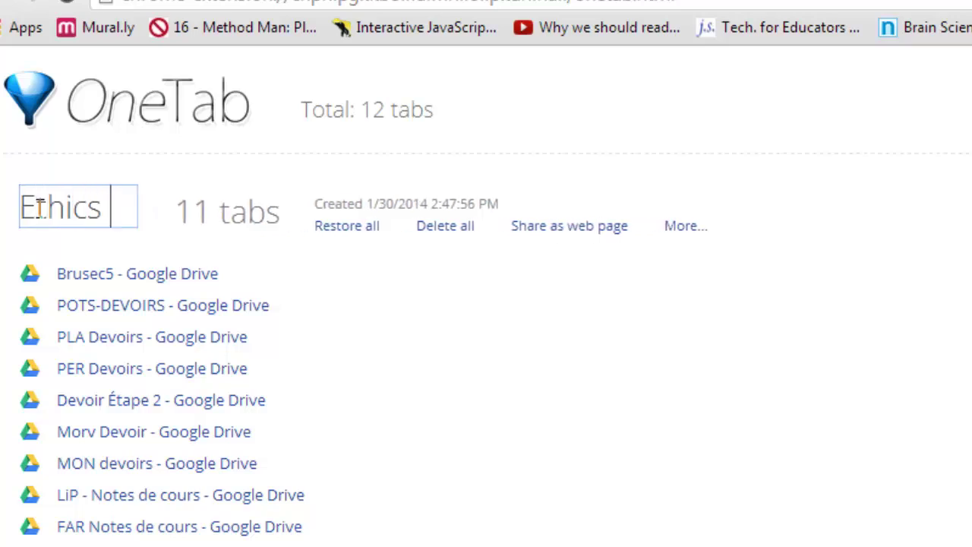
text(Homework)
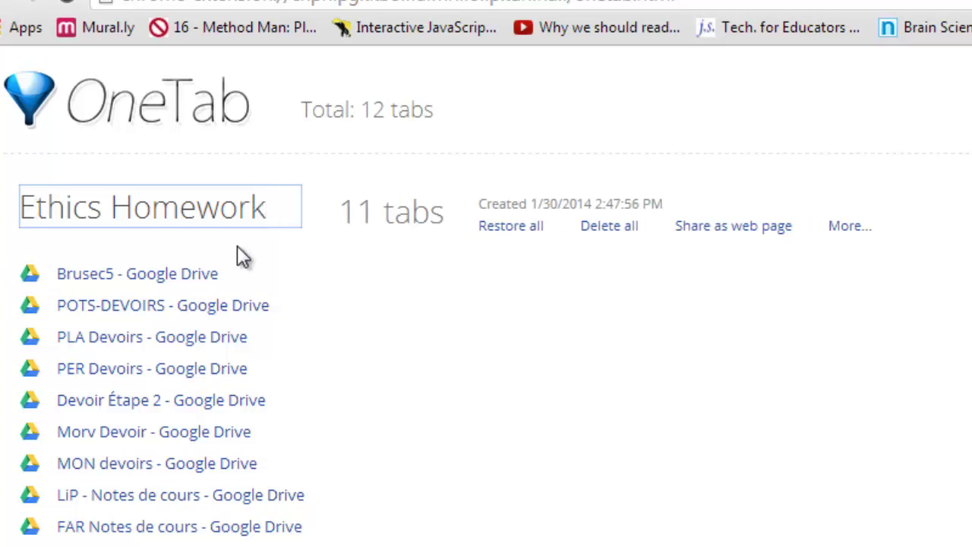
click(237, 246)
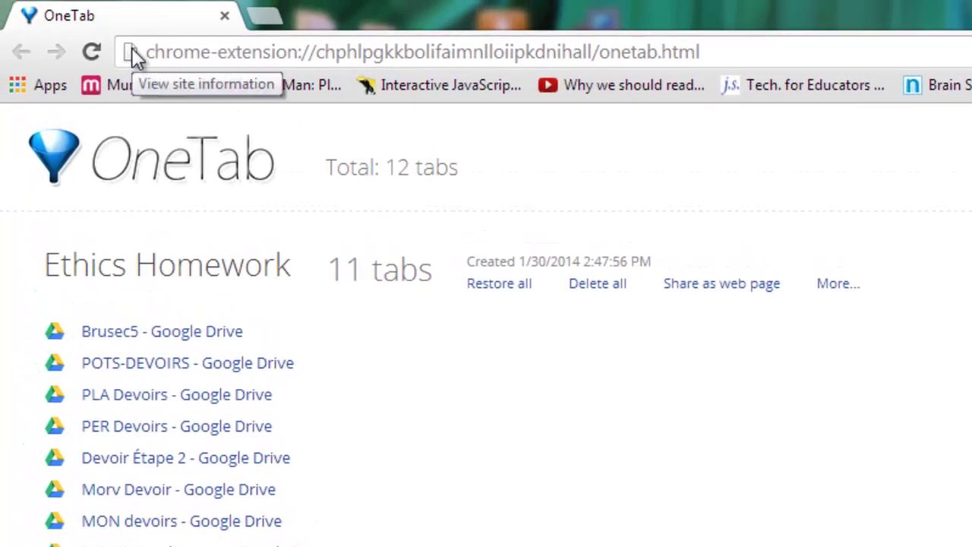
Add the OneTab list page to the Chrome bookmarks bar as 'OneTab'
drag(132, 51, 129, 88)
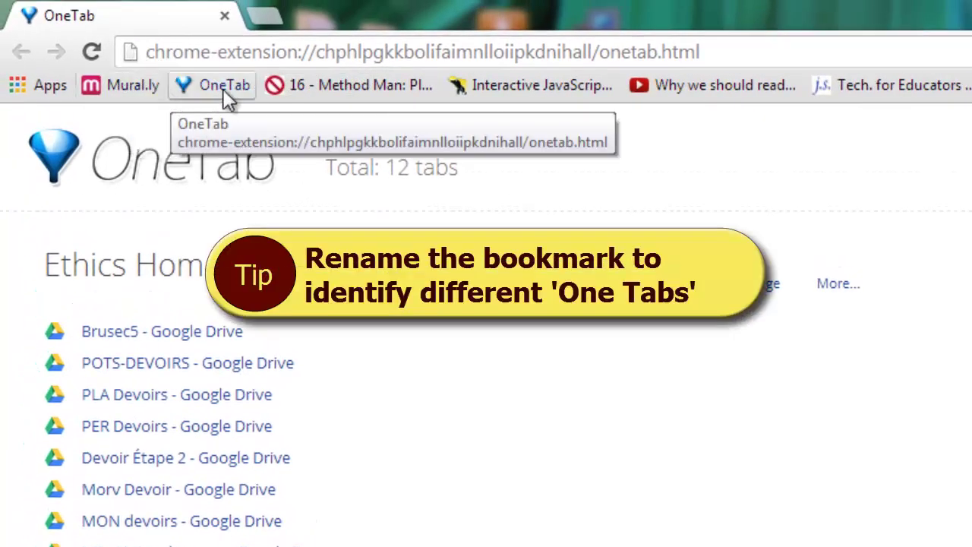